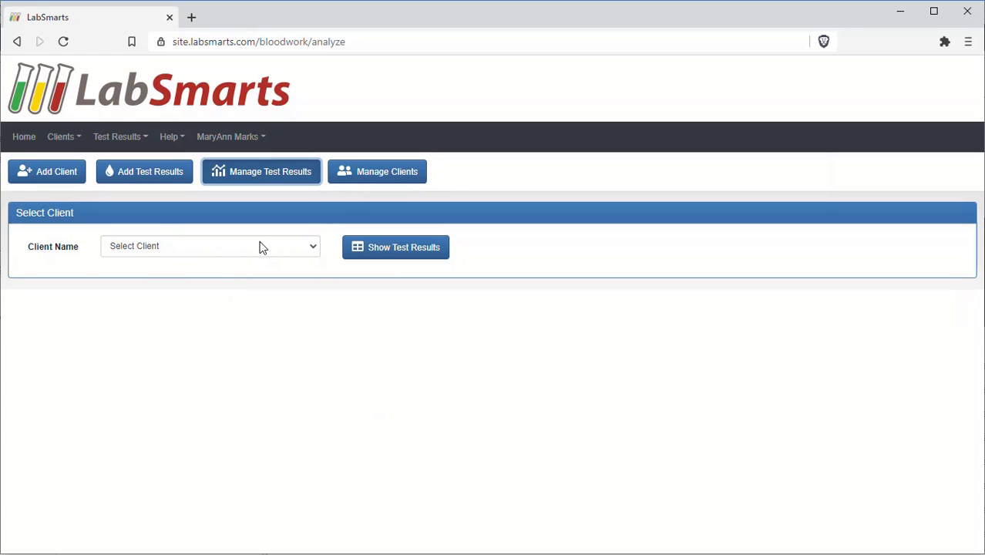
Step: Choose the fourth client in the client list, just above the pregnant clients, and show that client's test results
left_click(260, 247)
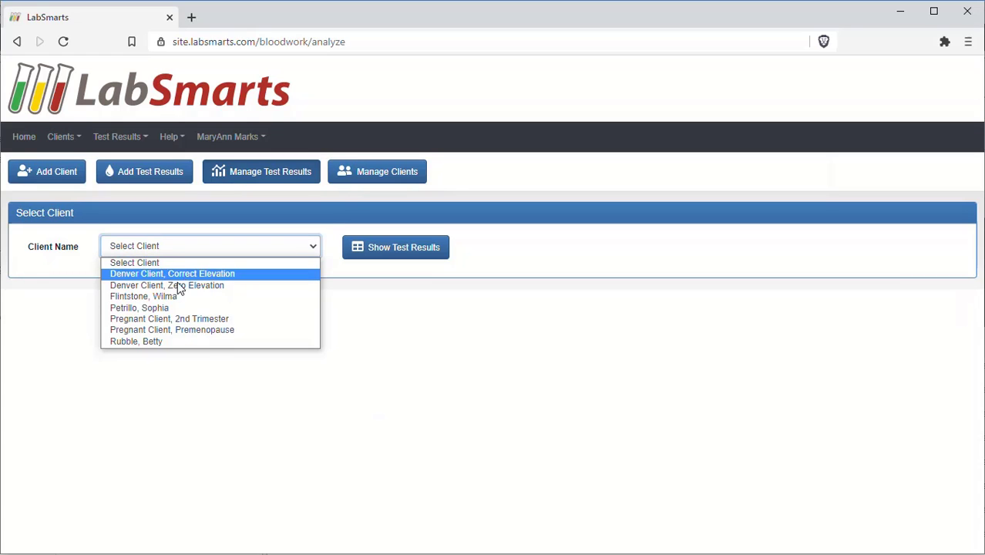
left_click(174, 307)
left_click(399, 247)
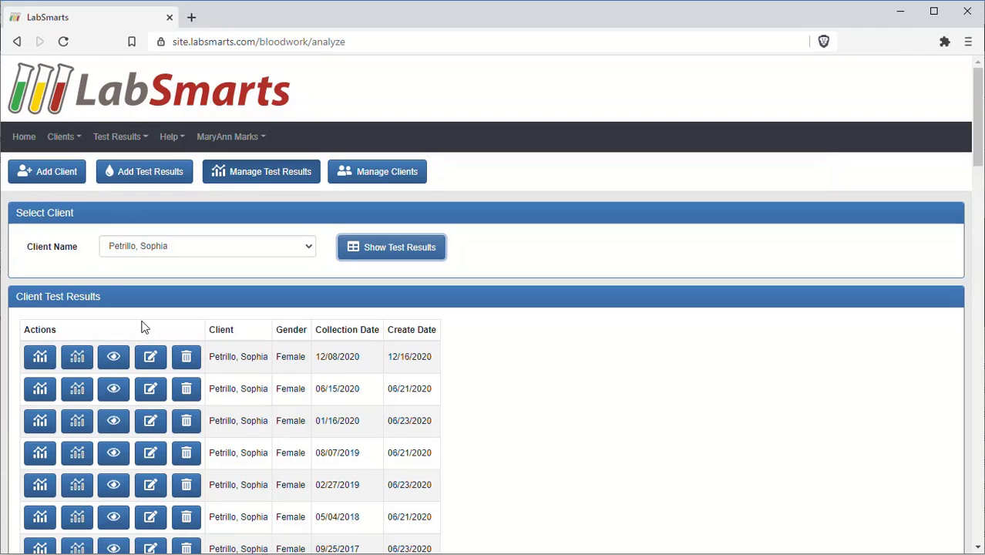
Step: Examine the client's test result list and the Bloodwork Comparison table with its markers across all collection dates
scroll(275, 466, "down", 1)
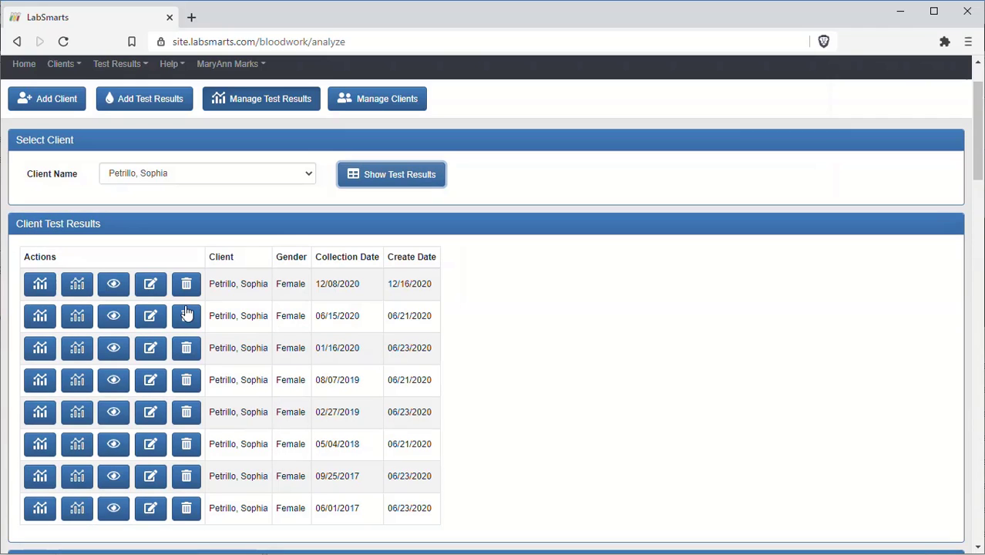
scroll(297, 459, "down", 2)
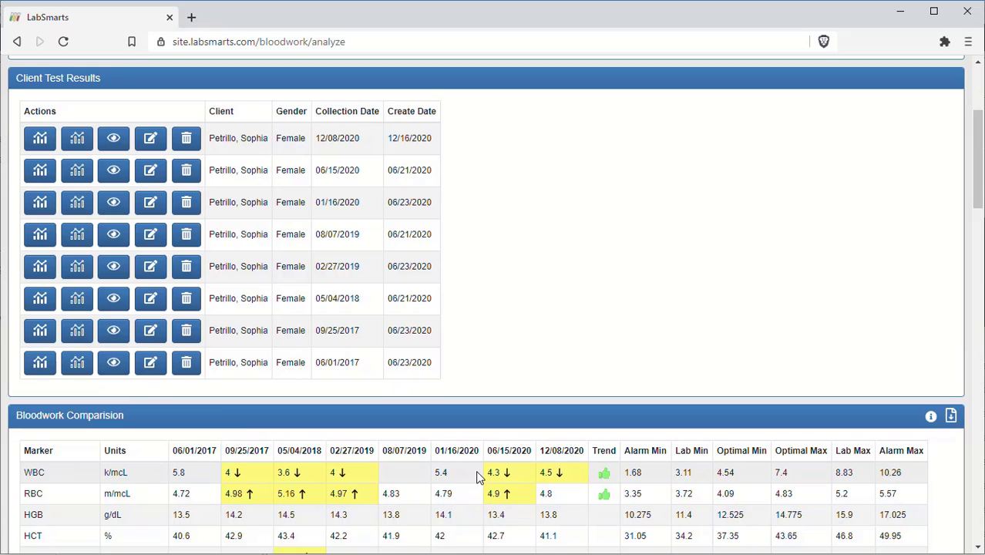
scroll(126, 436, "down", 3)
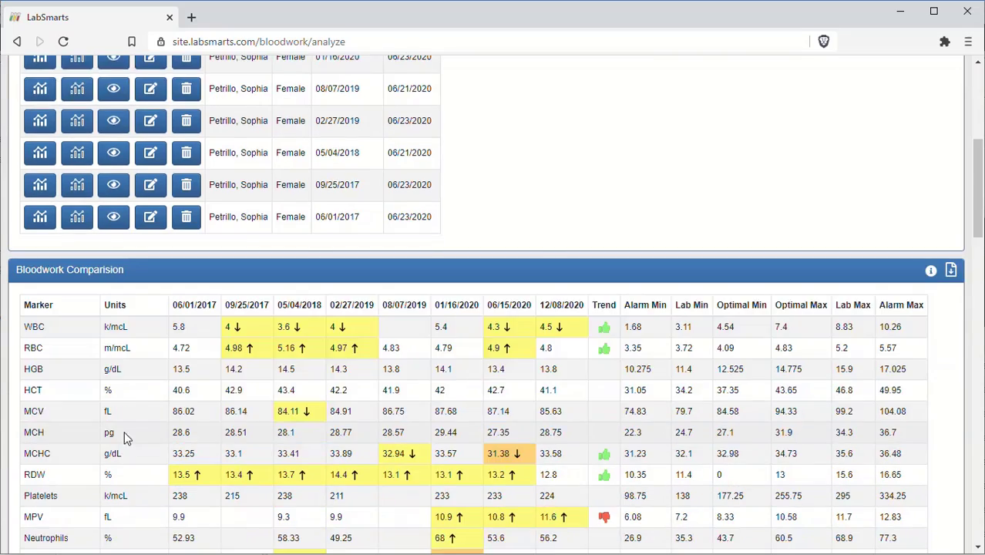
scroll(88, 362, "down", 15)
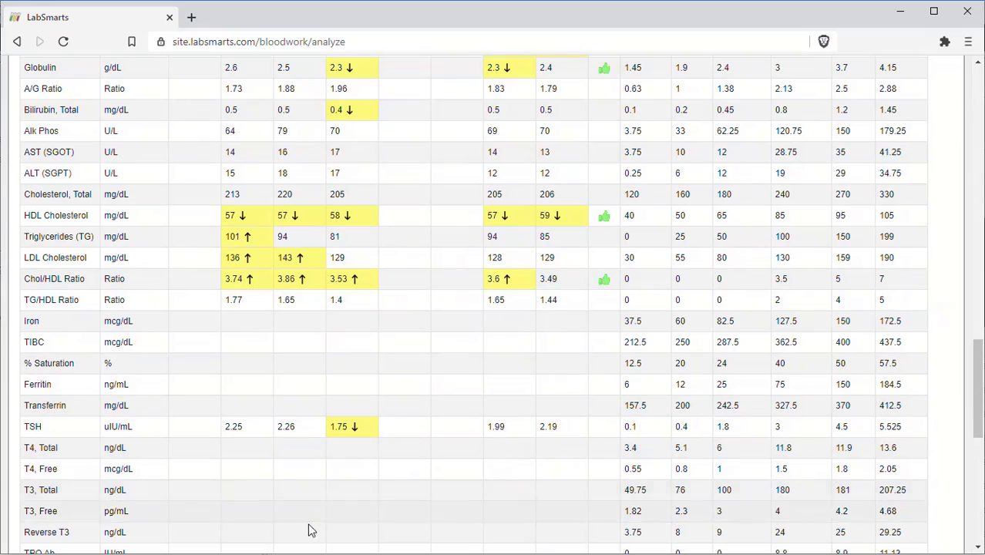
scroll(501, 458, "up", 15)
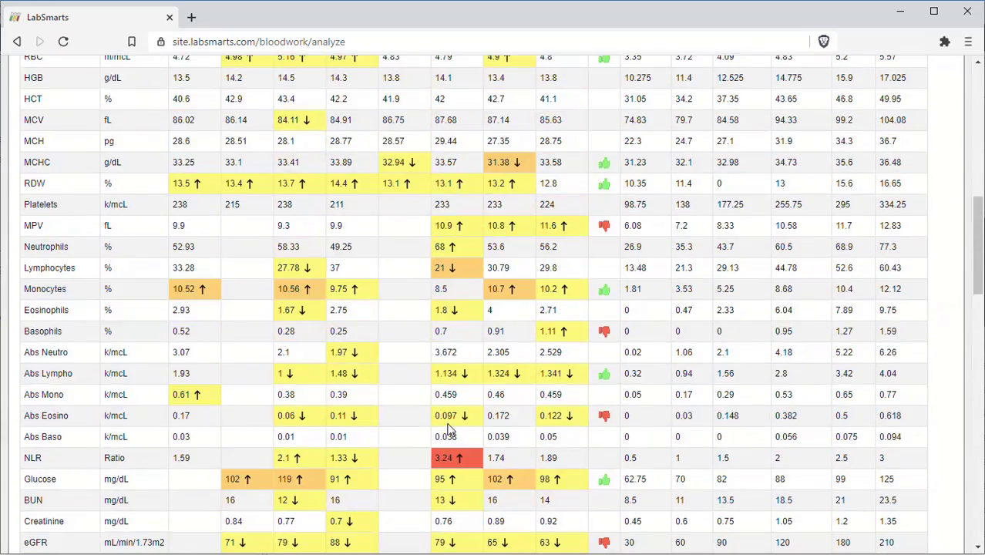
scroll(445, 430, "up", 1)
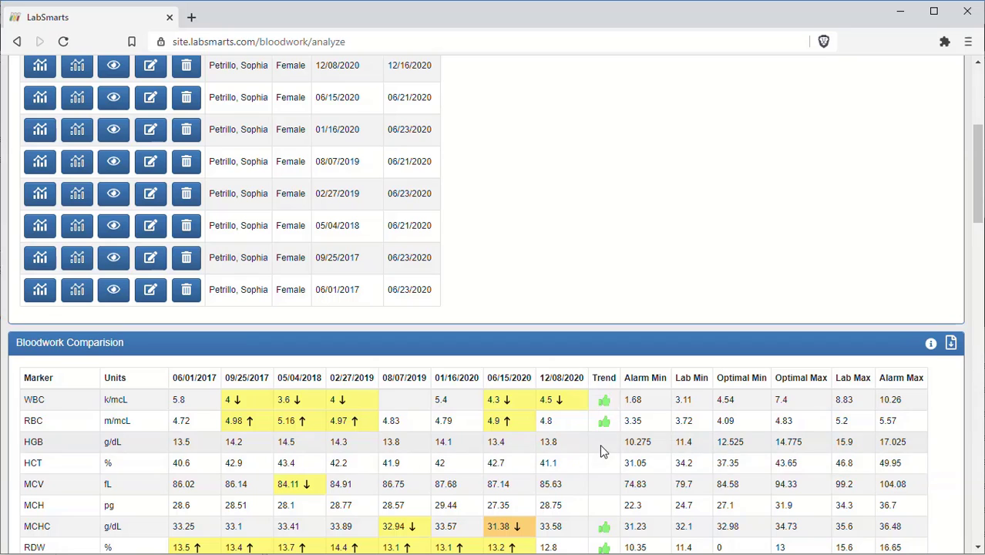
Step: Review the Trend indicators and the alarm, lab and optimal ranges for the markers in the Bloodwork Comparison table
scroll(601, 446, "down", 2)
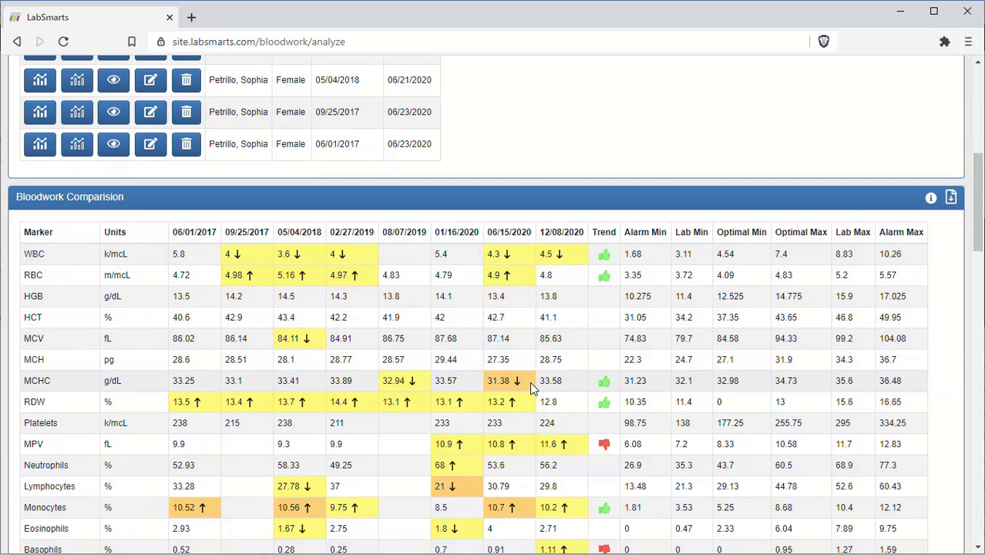
scroll(532, 387, "down", 1)
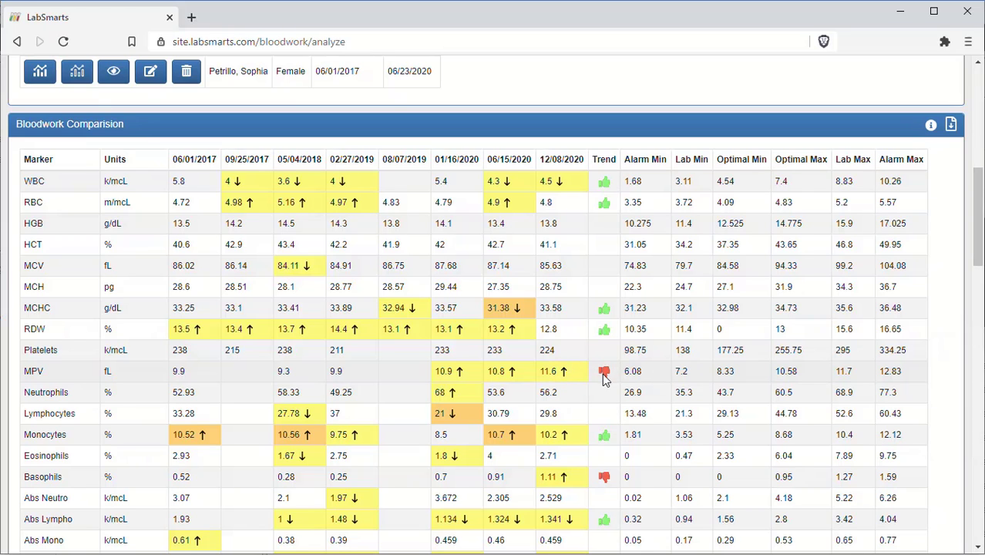
scroll(497, 417, "down", 3)
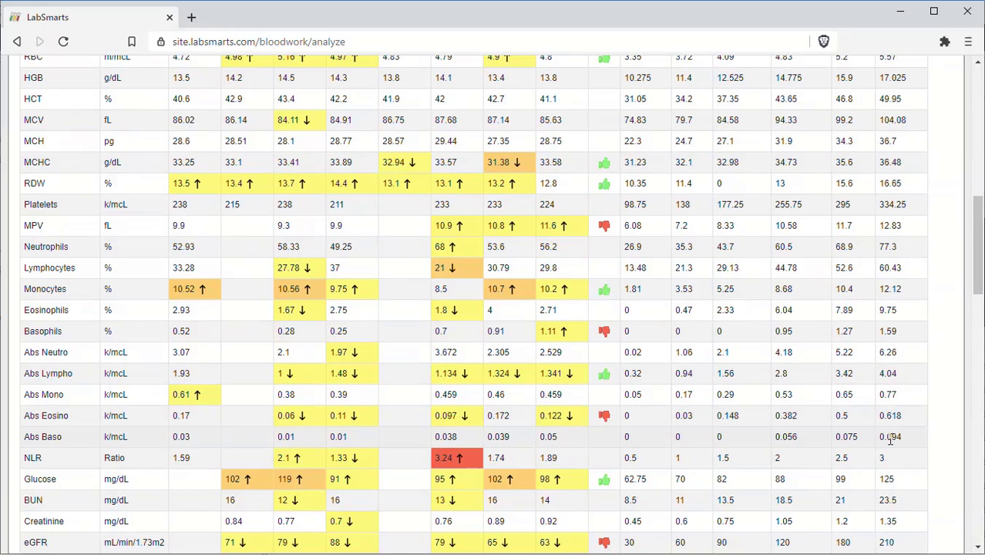
scroll(693, 395, "up", 1)
scroll(894, 464, "up", 2)
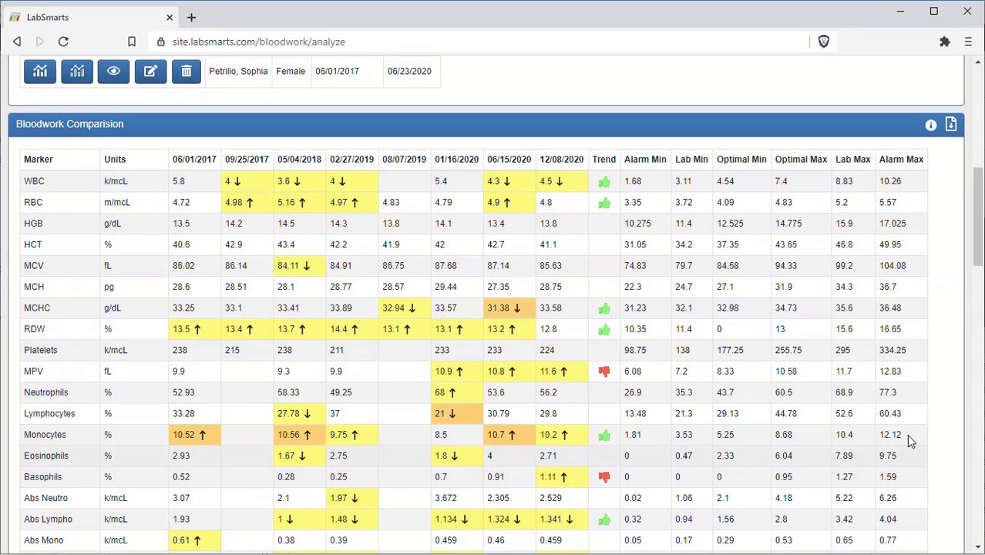
scroll(879, 462, "down", 2)
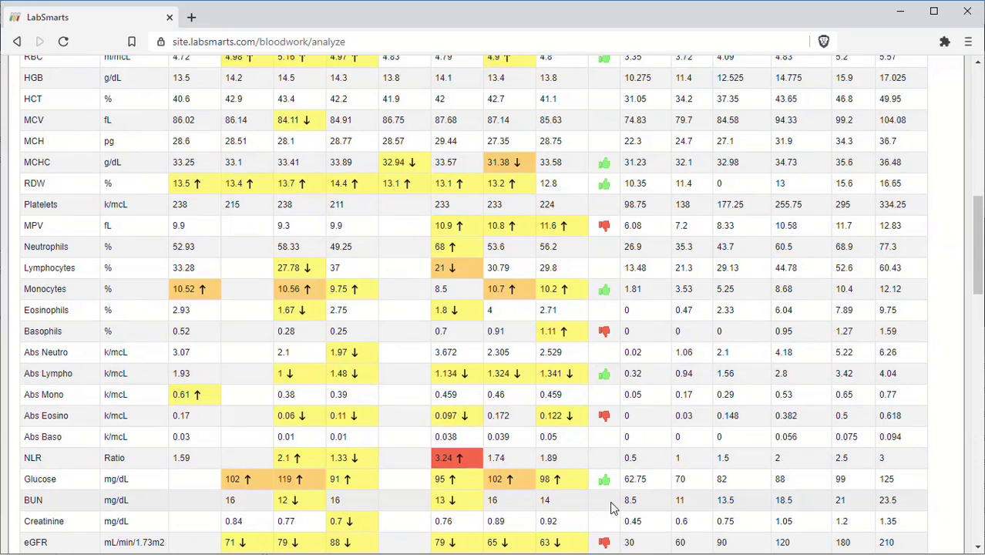
scroll(617, 478, "down", 6)
scroll(620, 477, "down", 10)
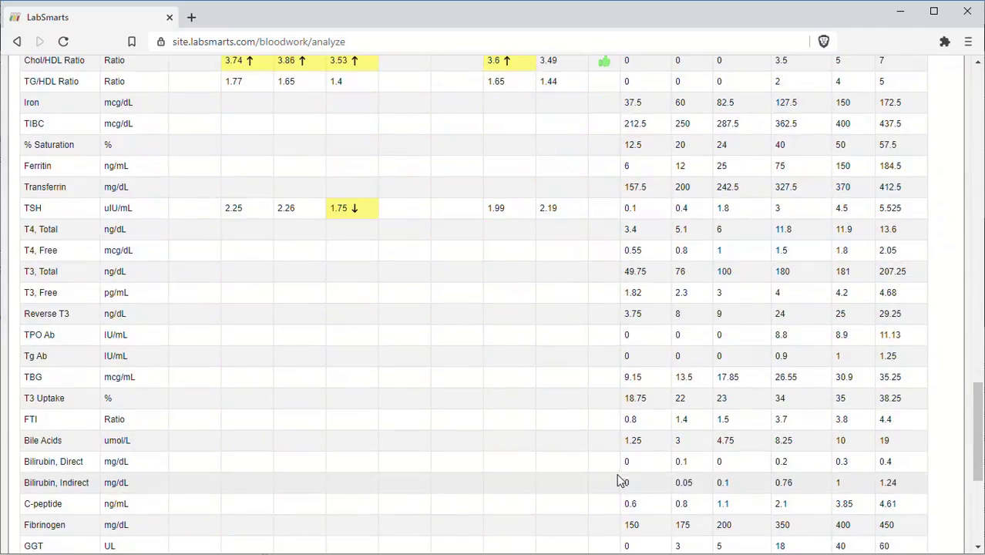
Step: Open the printable Bloodwork Comparison report for the client and export it to PDF
scroll(702, 455, "up", 16)
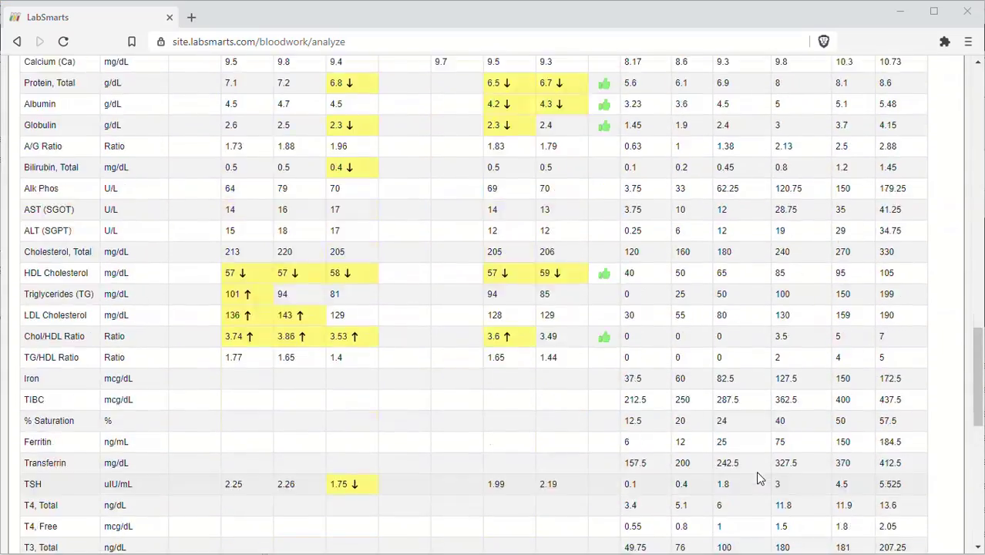
scroll(761, 460, "up", 4)
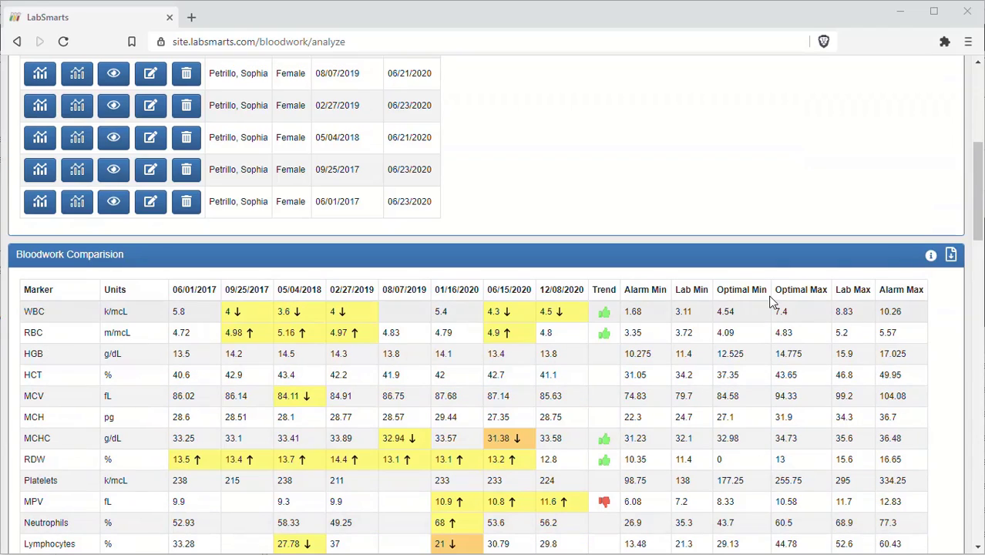
left_click(950, 256)
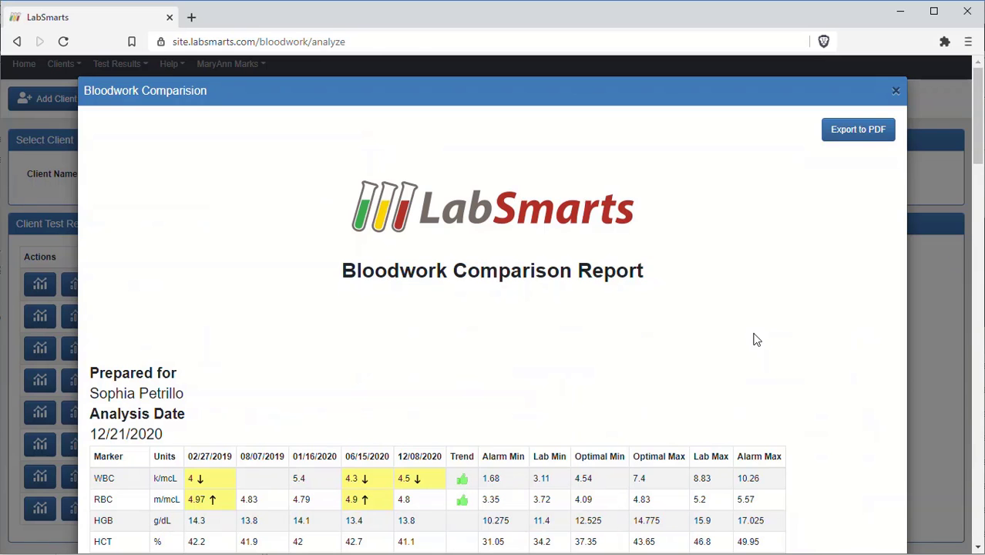
left_click(866, 133)
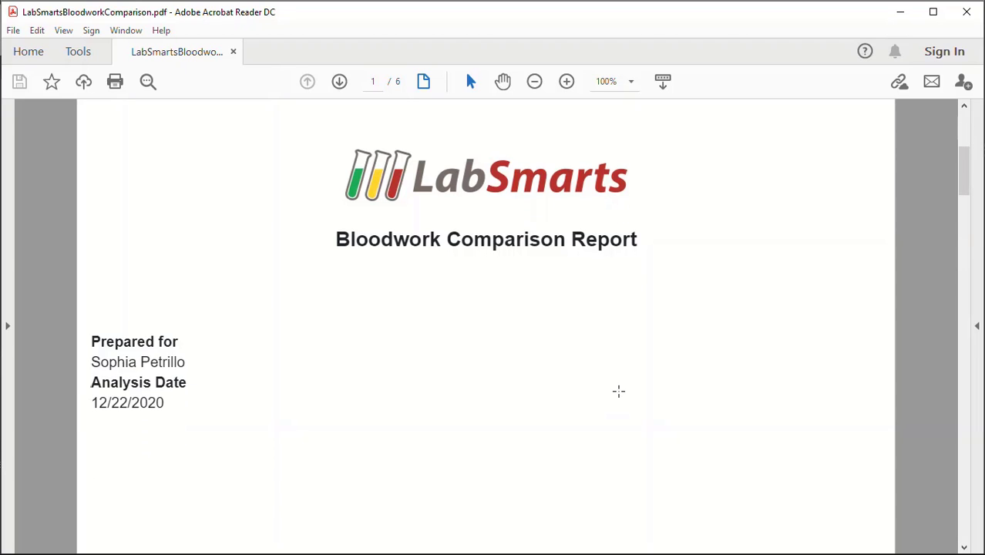
Step: Read through the exported LabSmartsBloodworkComparison.pdf in Adobe Acrobat Reader, from the cover page to the marker table on page 6
key("Right")
scroll(618, 391, "down", 2)
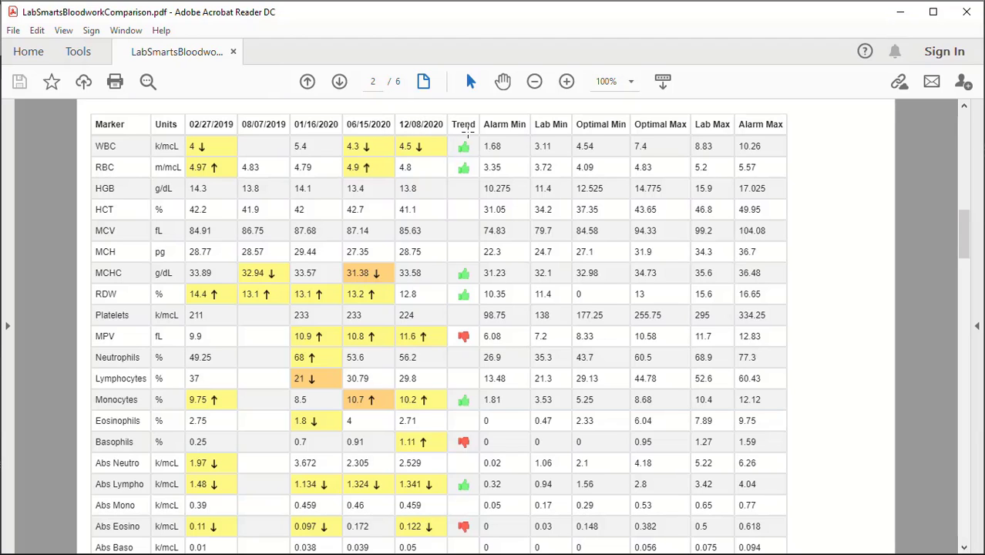
scroll(540, 262, "down", 2)
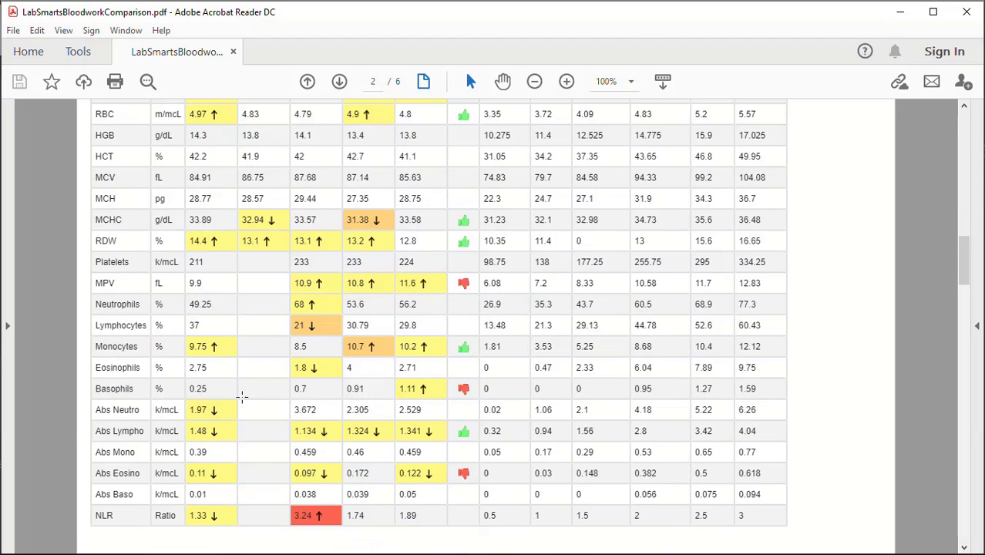
scroll(393, 349, "down", 10)
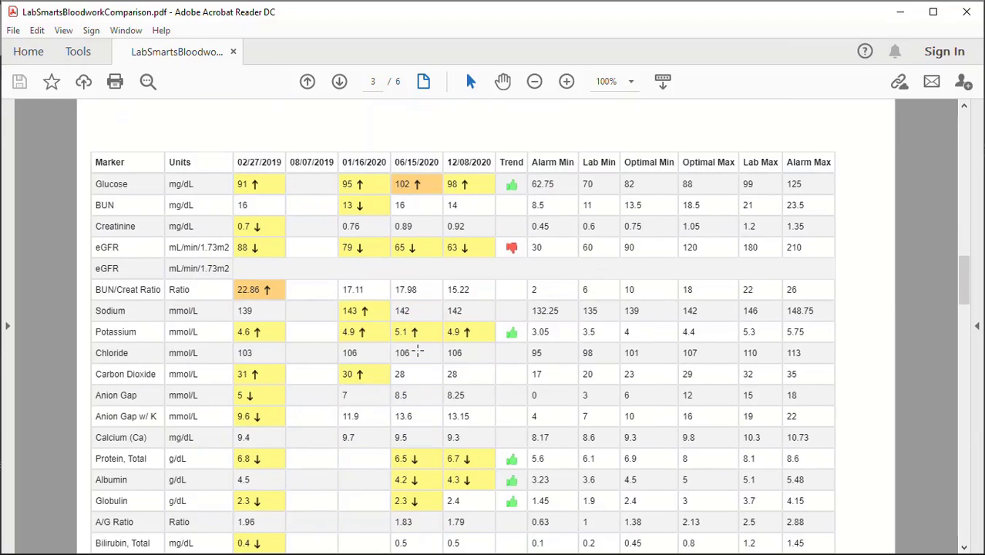
scroll(520, 278, "down", 10)
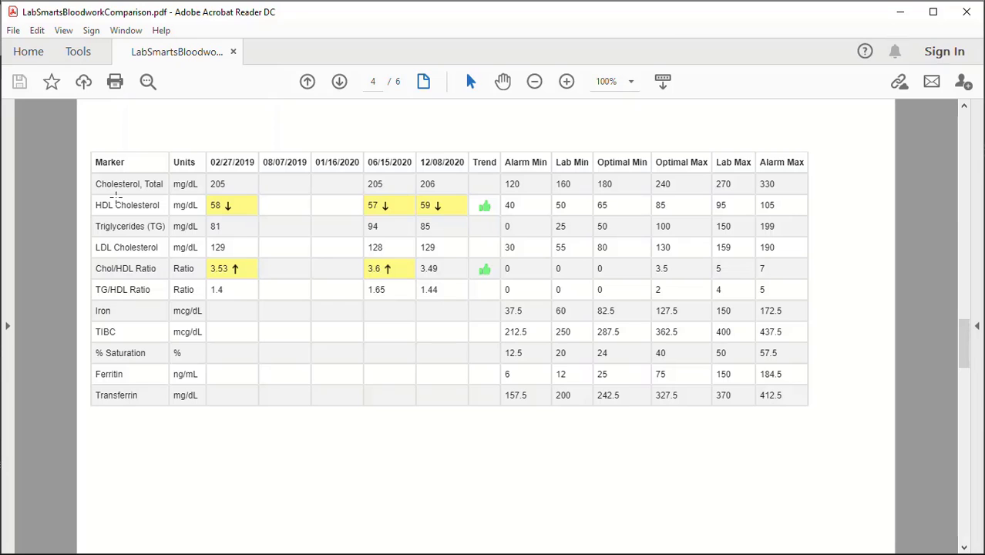
scroll(395, 397, "down", 2)
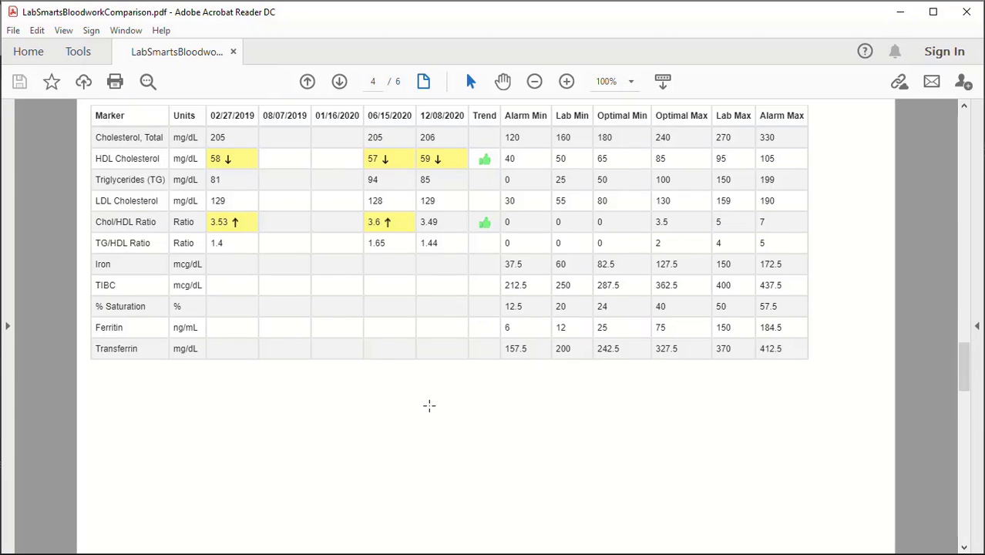
scroll(395, 375, "down", 5)
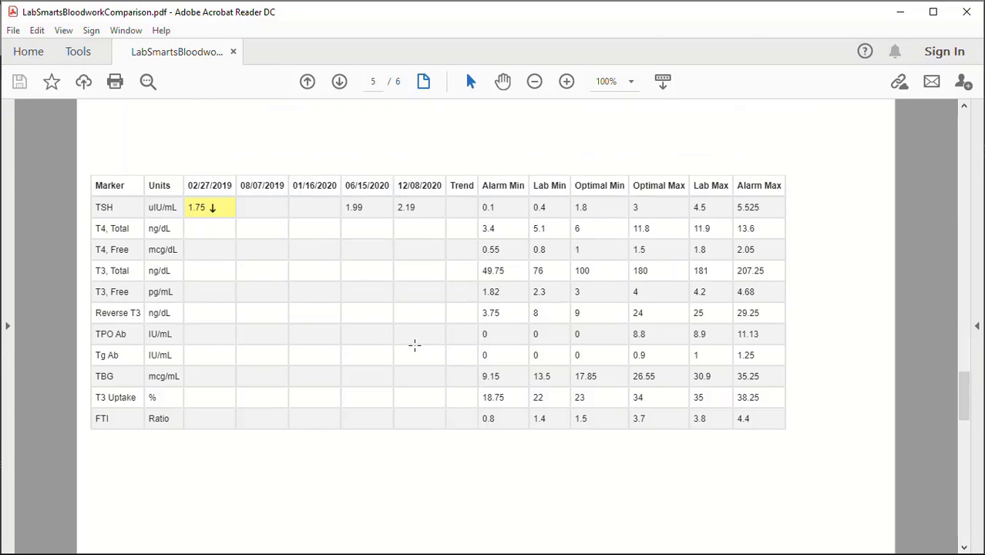
scroll(406, 326, "down", 6)
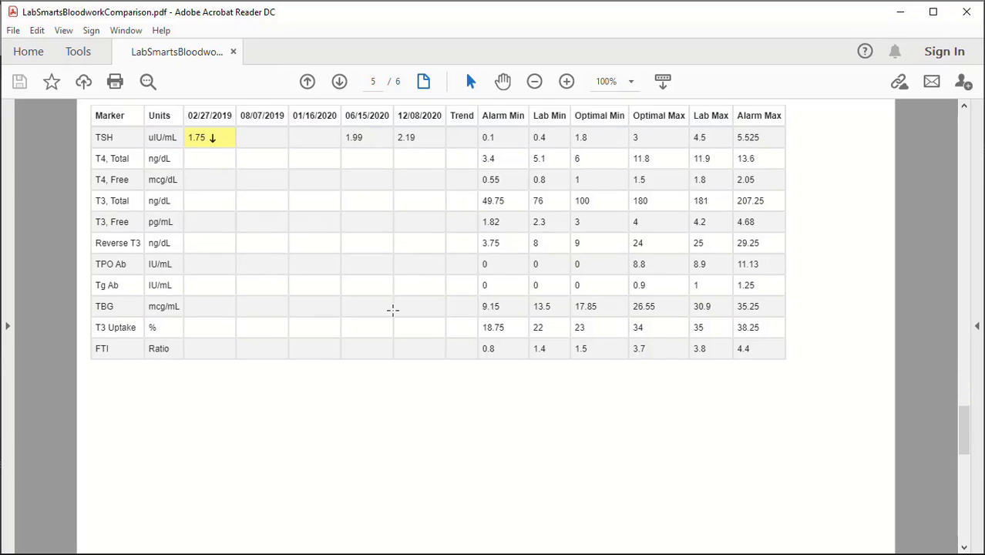
scroll(389, 320, "down", 2)
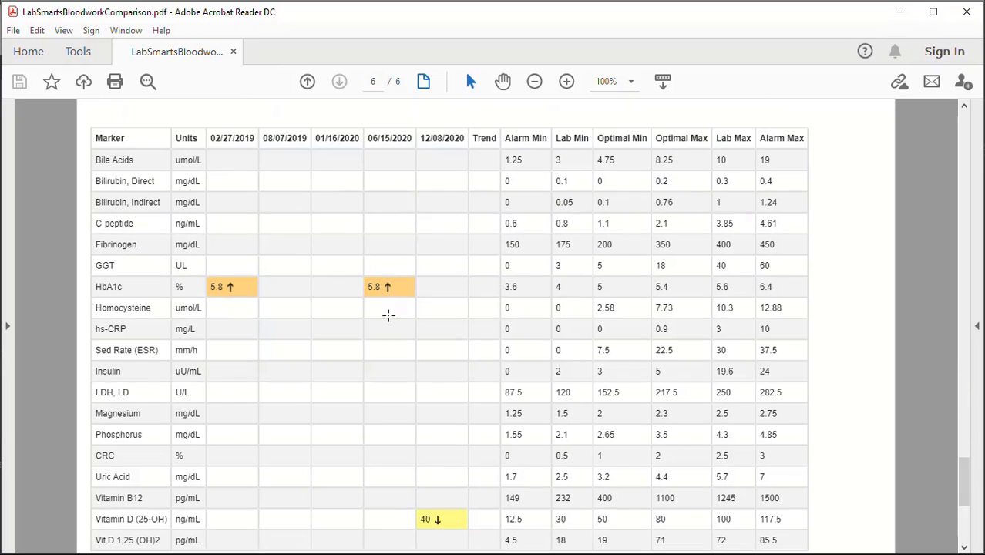